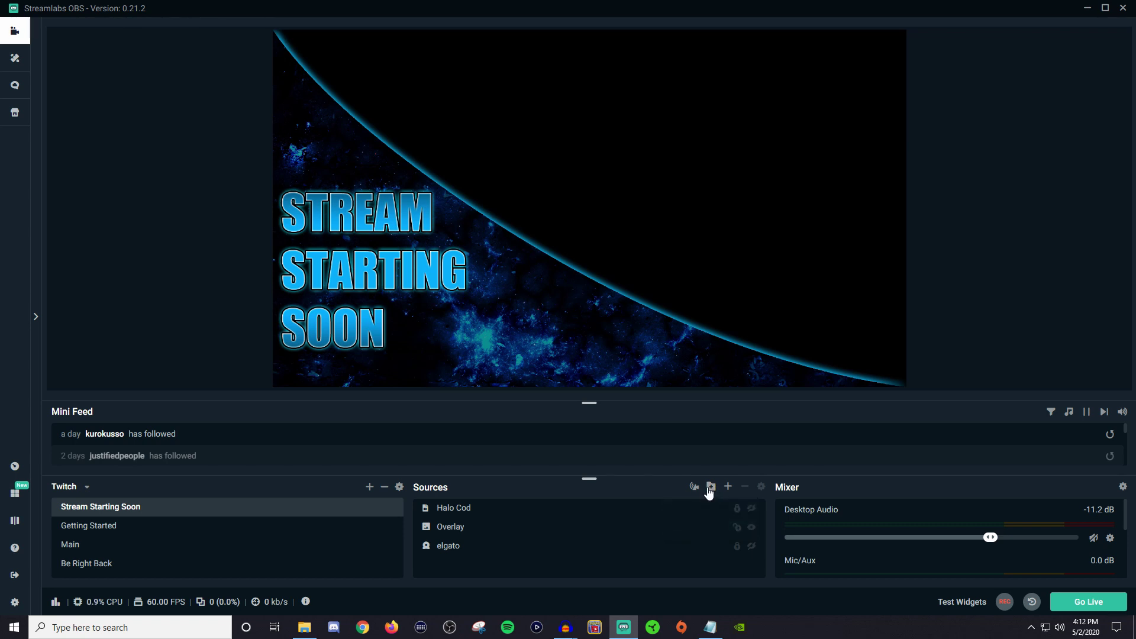
- Create a folder with the default name 'New Folder' and drag Halo Cod into it
click(711, 488)
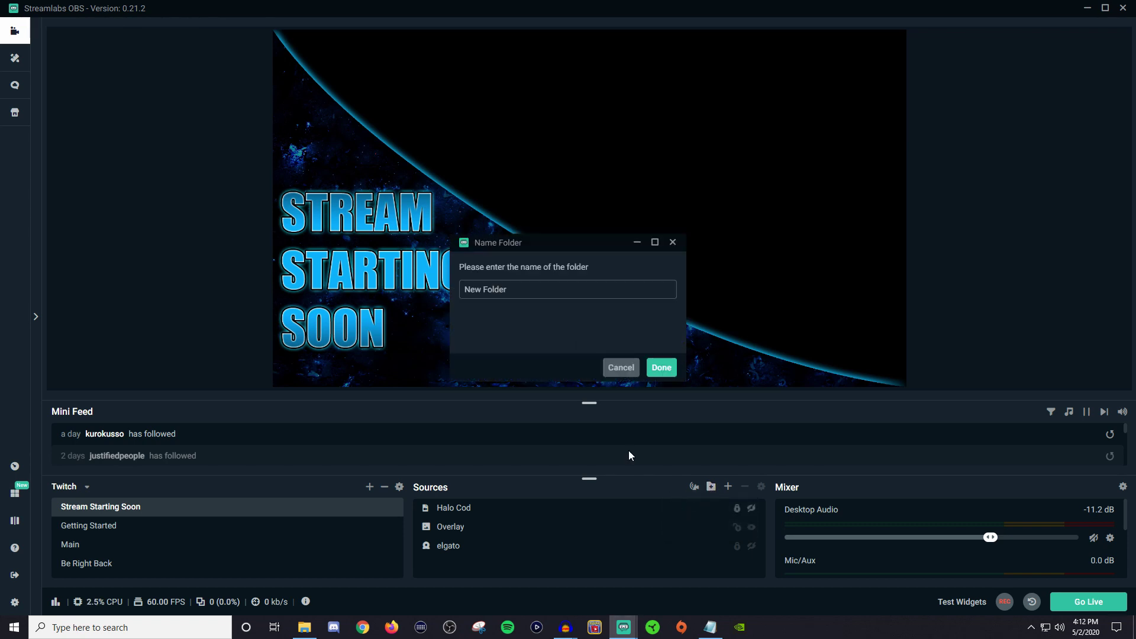
click(661, 367)
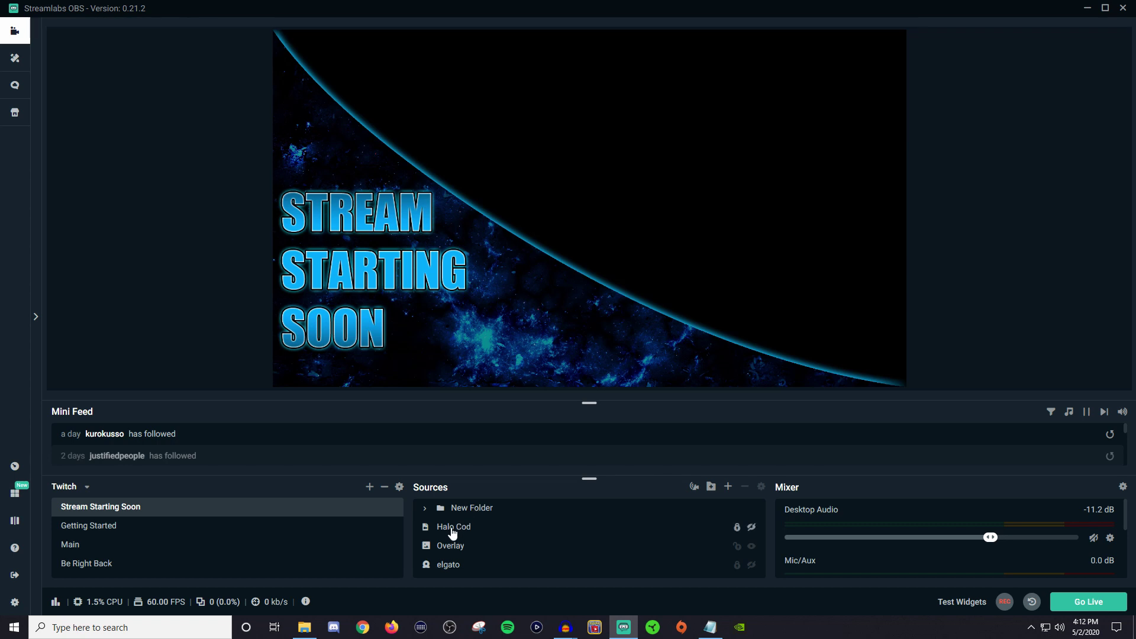
drag(453, 533, 467, 511)
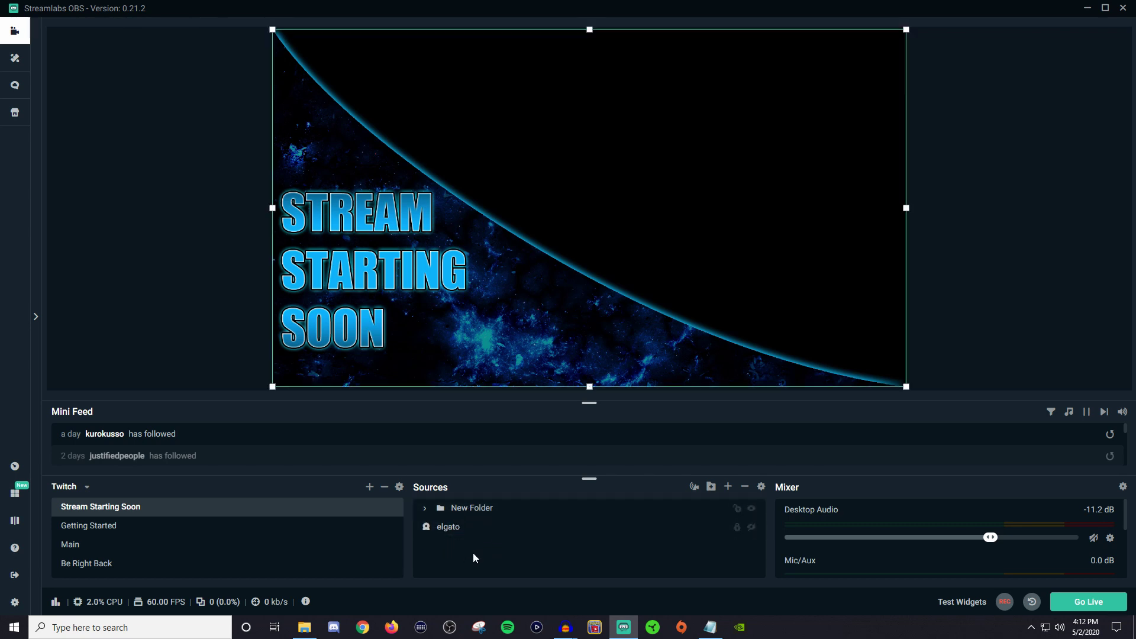
- Expand New Folder, lock the Overlay source, and test-drag the overlay in the preview
mouse_move(471, 507)
click(428, 512)
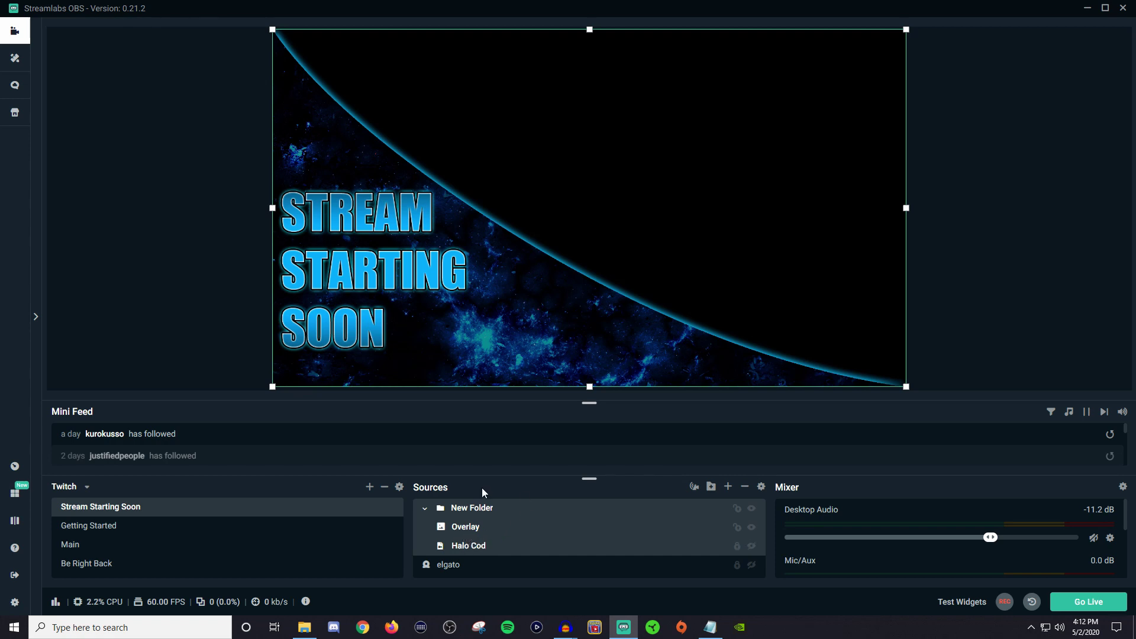
mouse_move(497, 526)
click(737, 529)
mouse_move(557, 259)
mouse_down()
mouse_move(365, 256)
mouse_move(602, 258)
mouse_move(544, 262)
mouse_up()
click(740, 527)
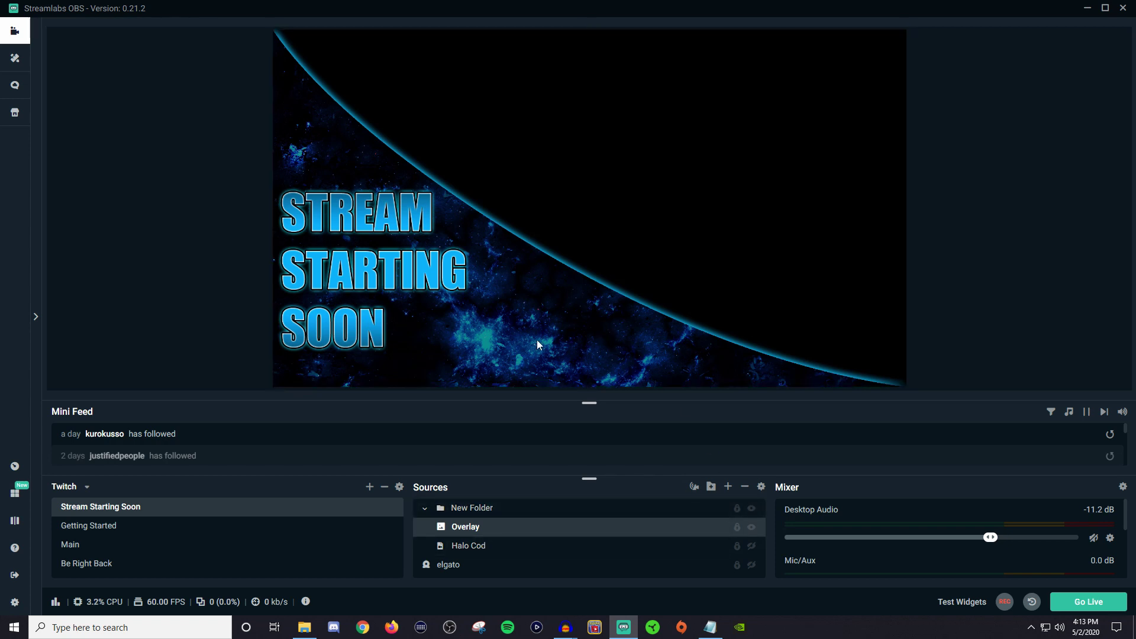
click(614, 240)
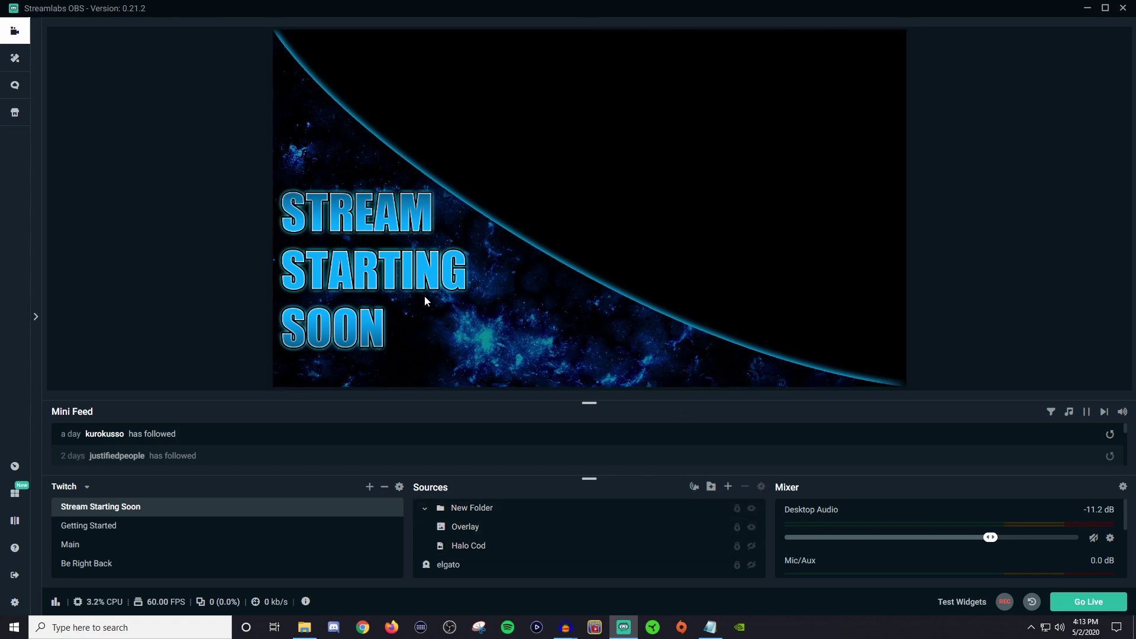
click(427, 507)
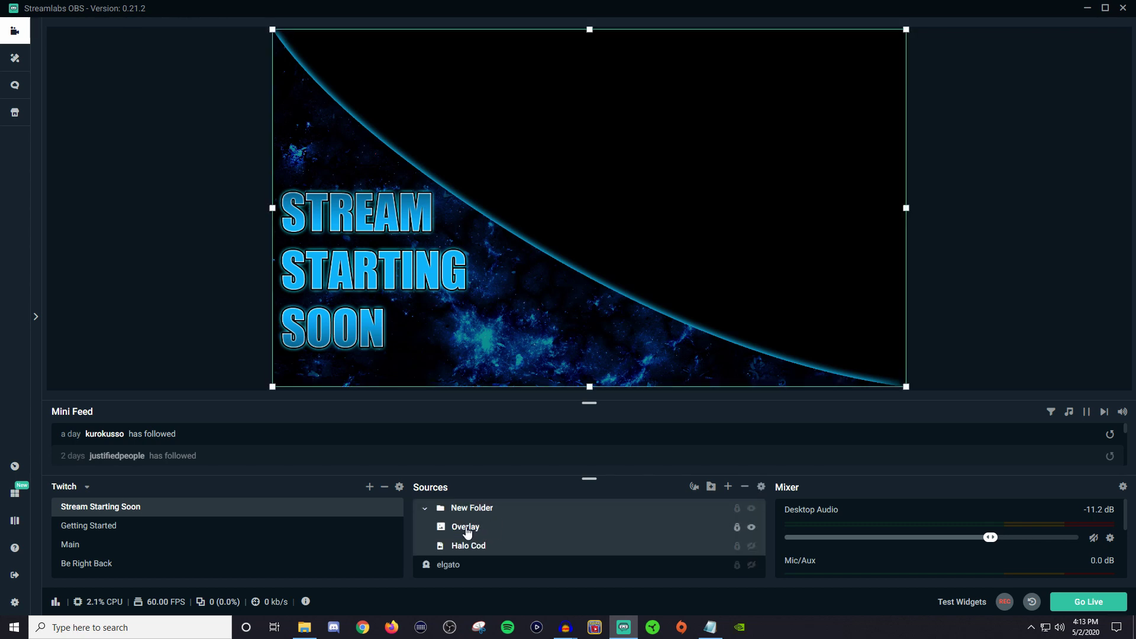
click(468, 528)
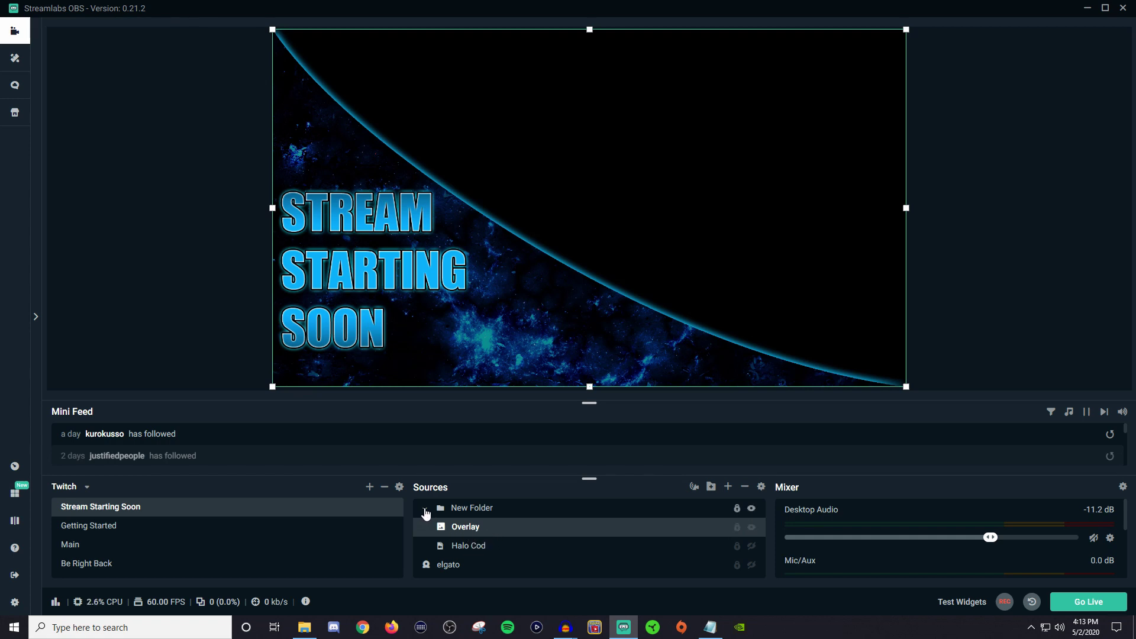
click(426, 509)
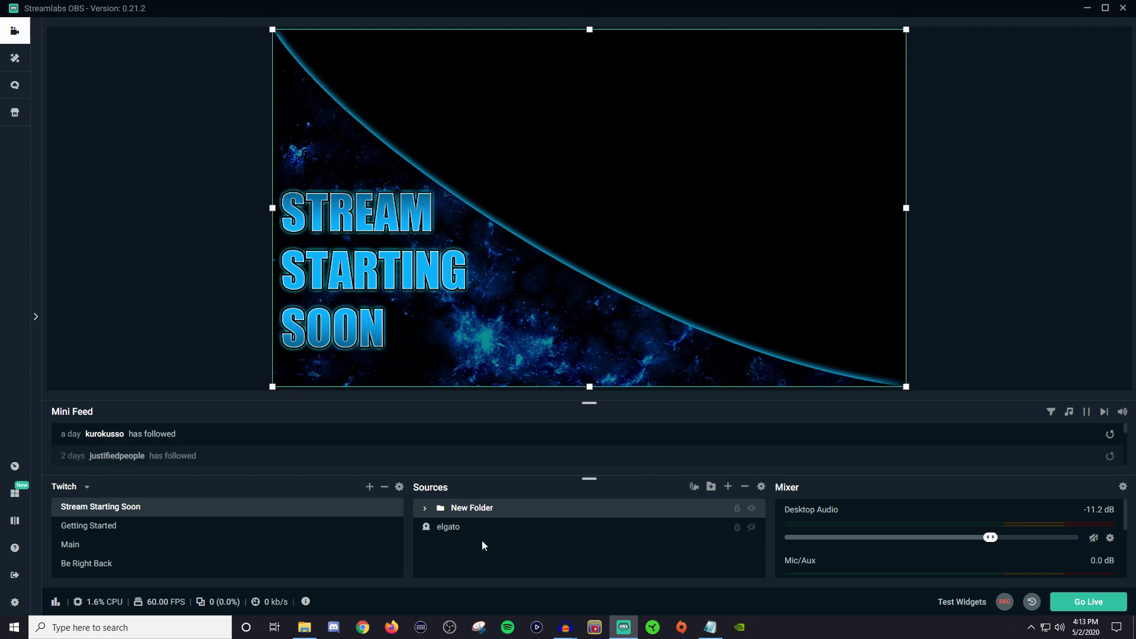
mouse_move(448, 564)
click(424, 508)
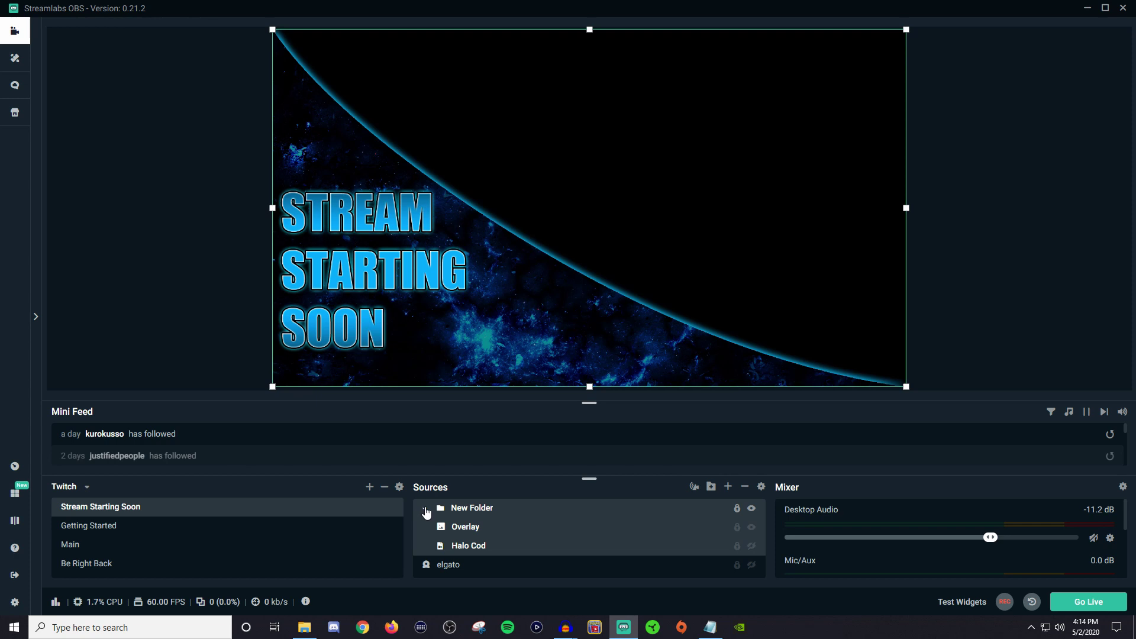
- Group New Folder into scene 'Stream Starting Soon Group' and delete the duplicate group source
click(426, 511)
right_click(477, 508)
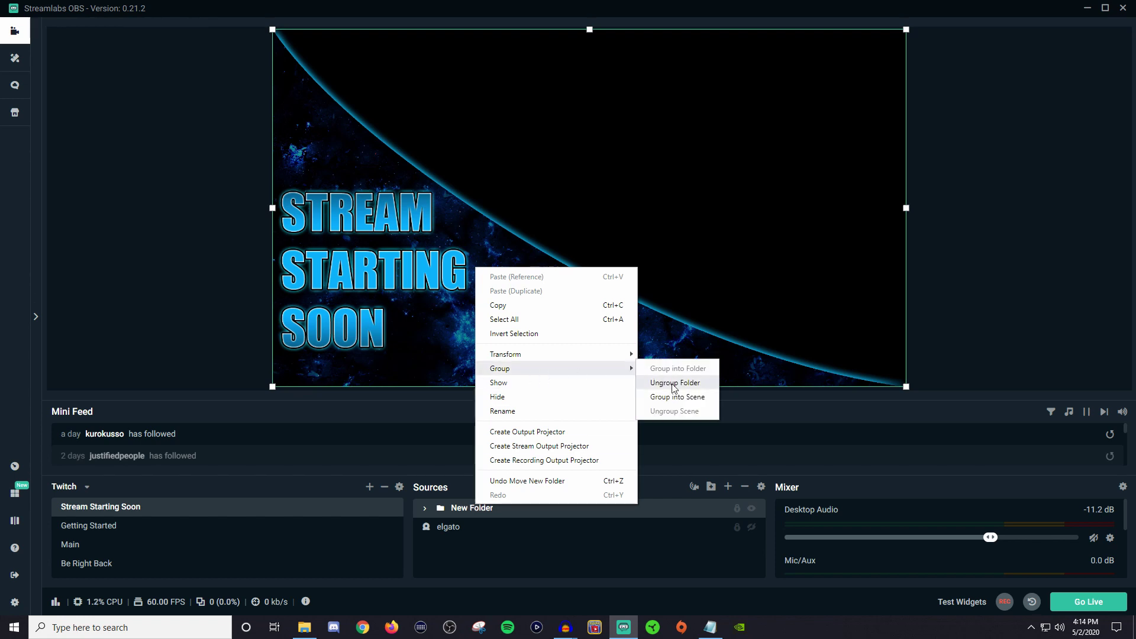
mouse_move(500, 368)
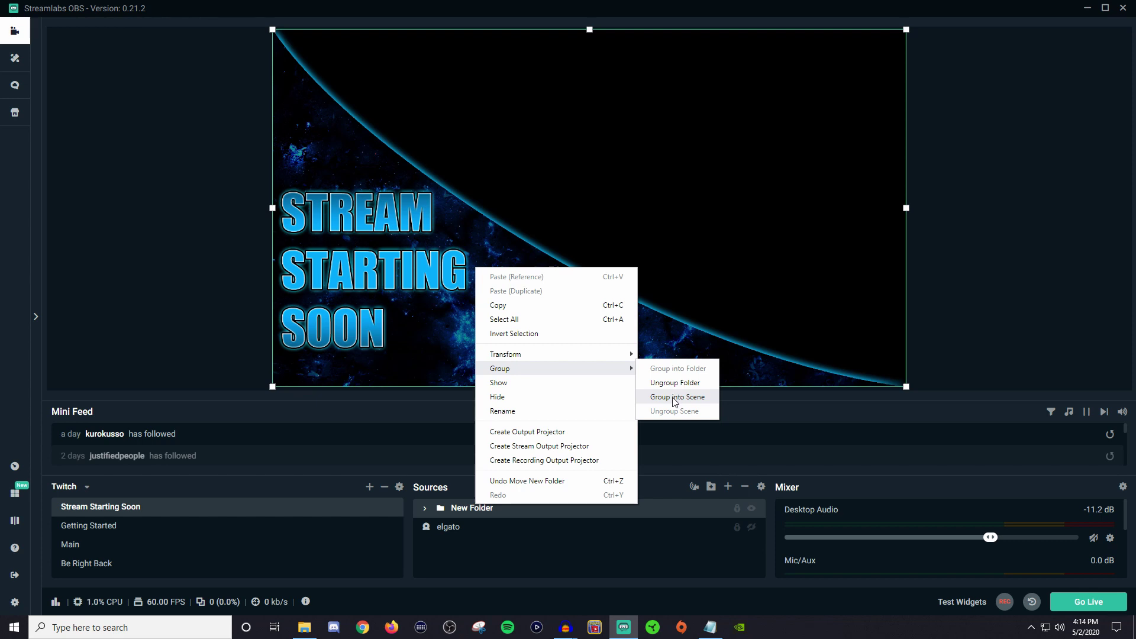
click(675, 398)
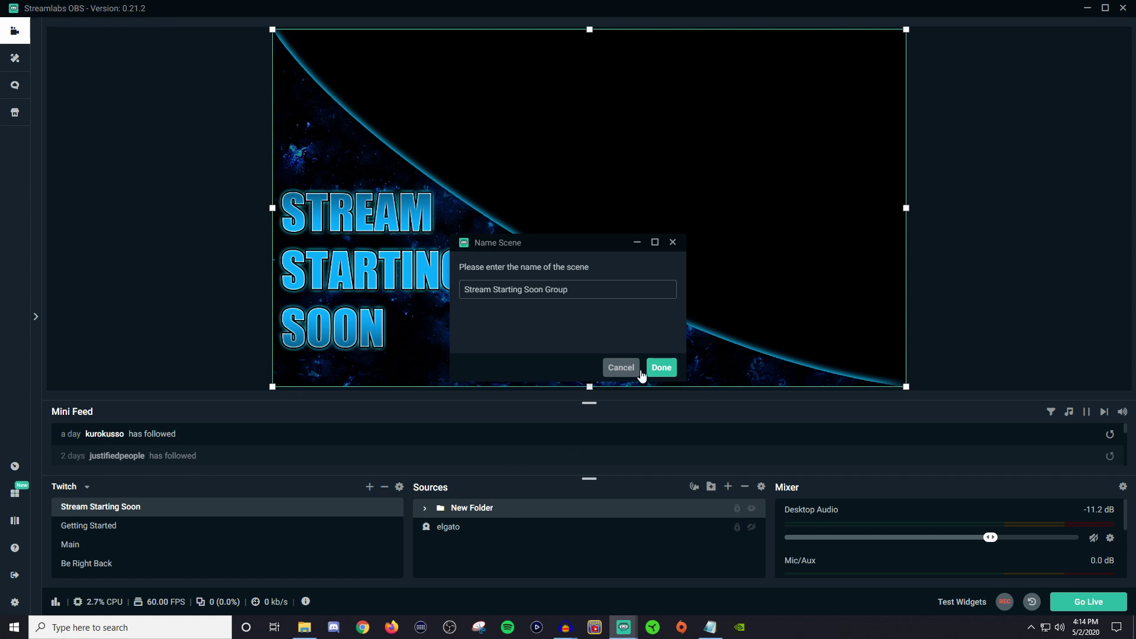
click(665, 371)
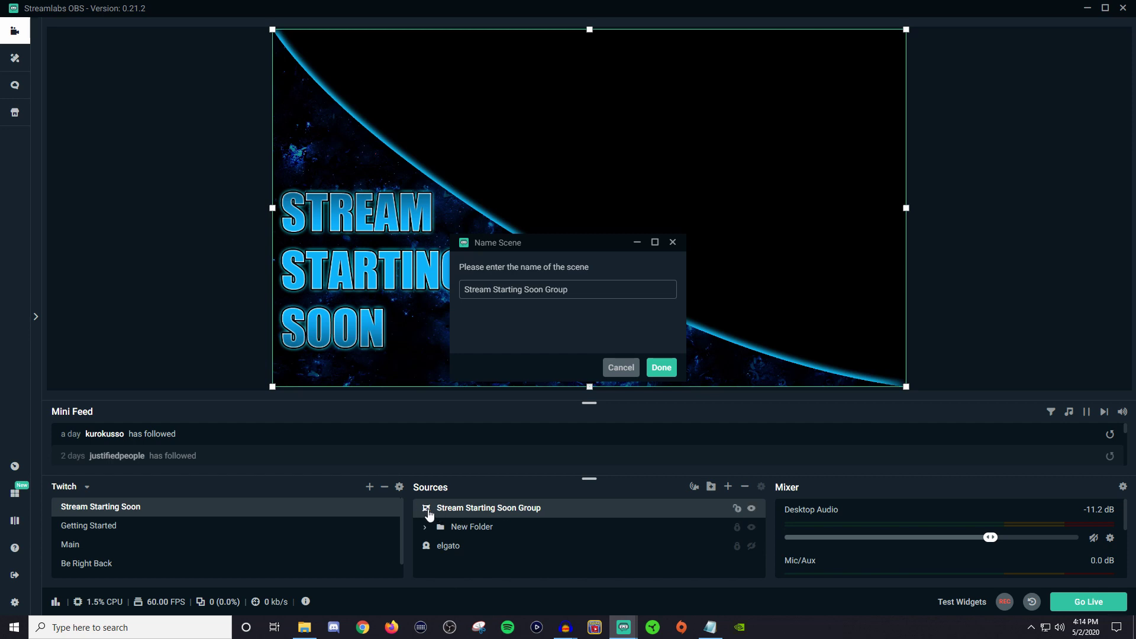
click(661, 368)
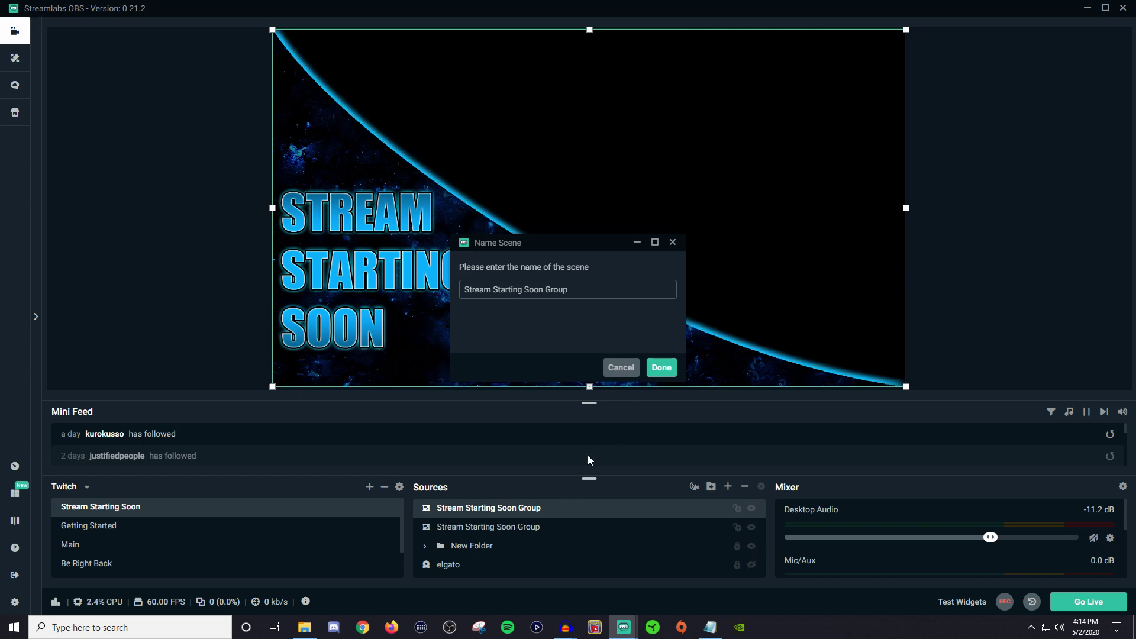
click(622, 368)
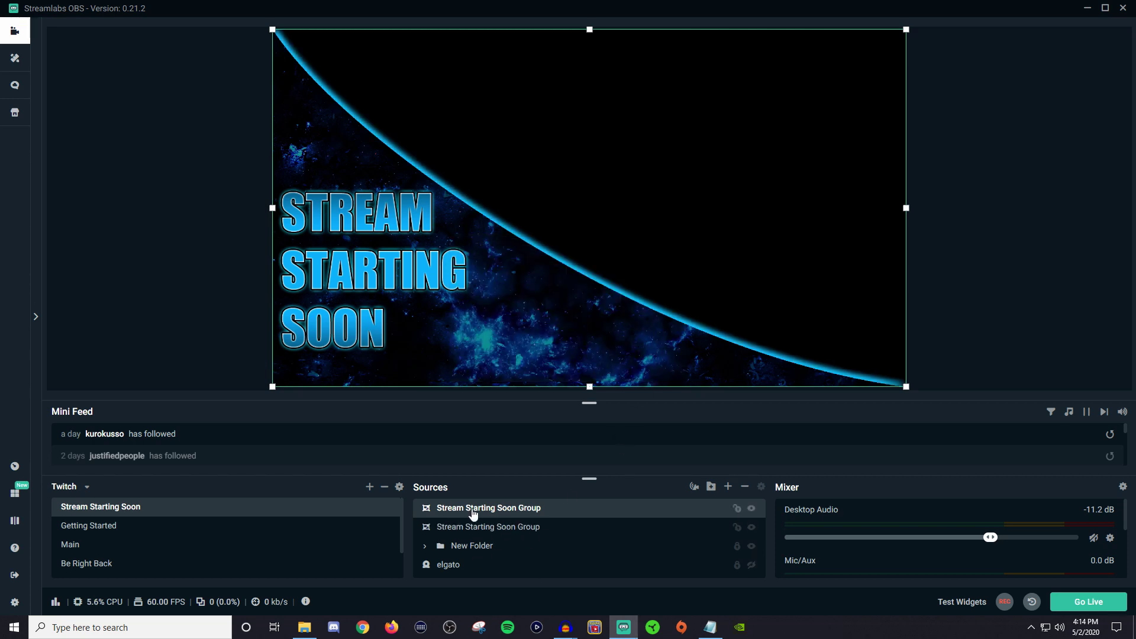
key(Delete)
key(Return)
scroll(166, 565, down, 2)
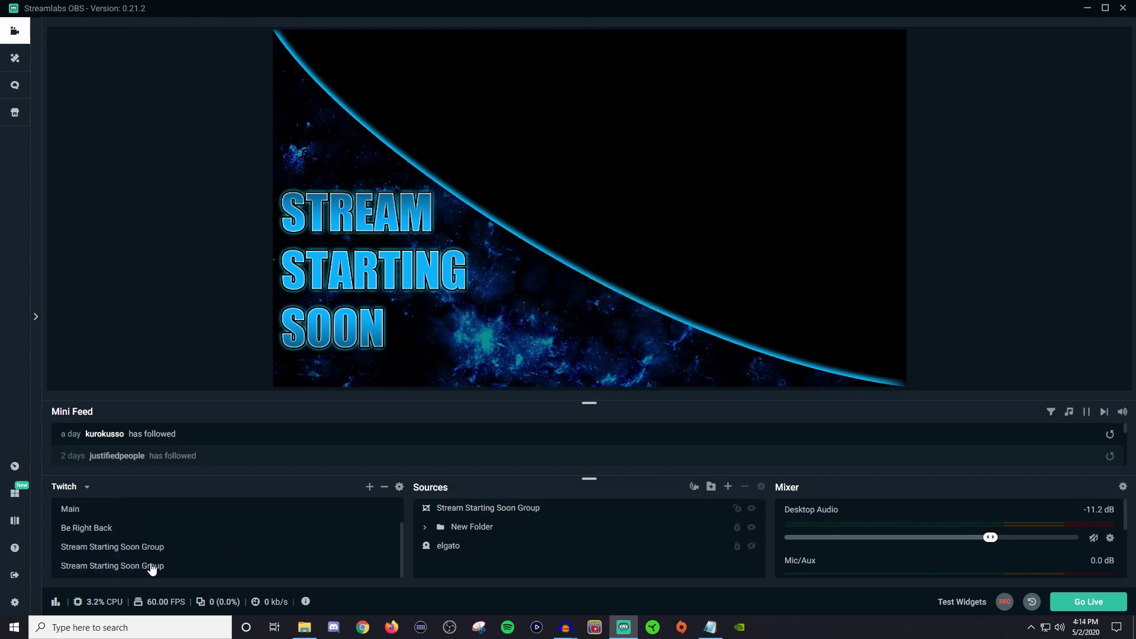
click(129, 547)
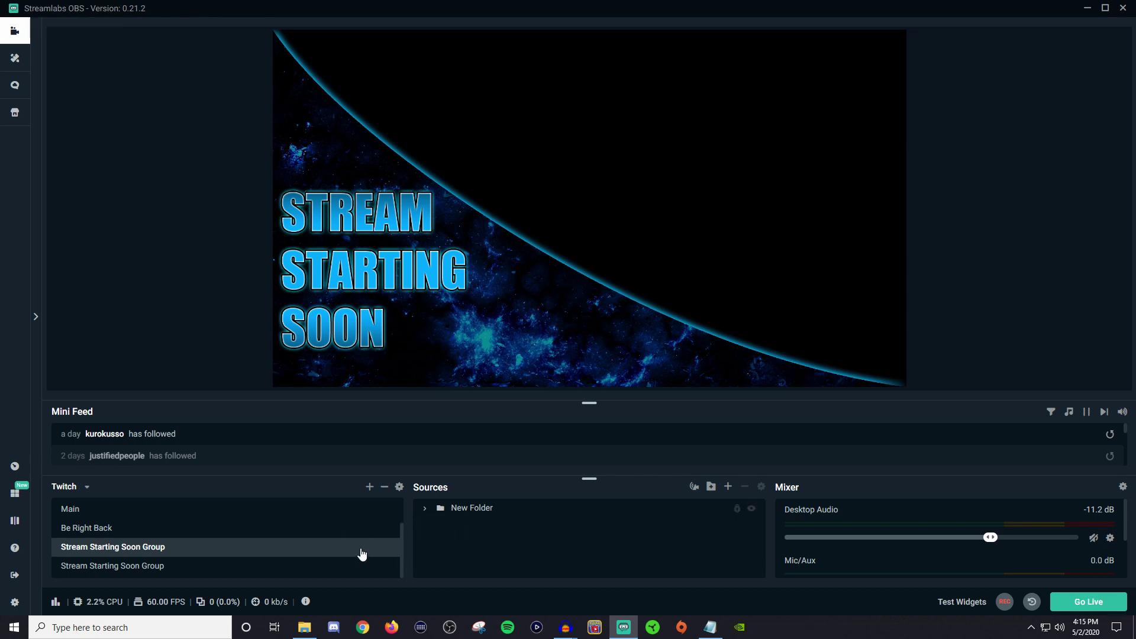
scroll(310, 559, up, 3)
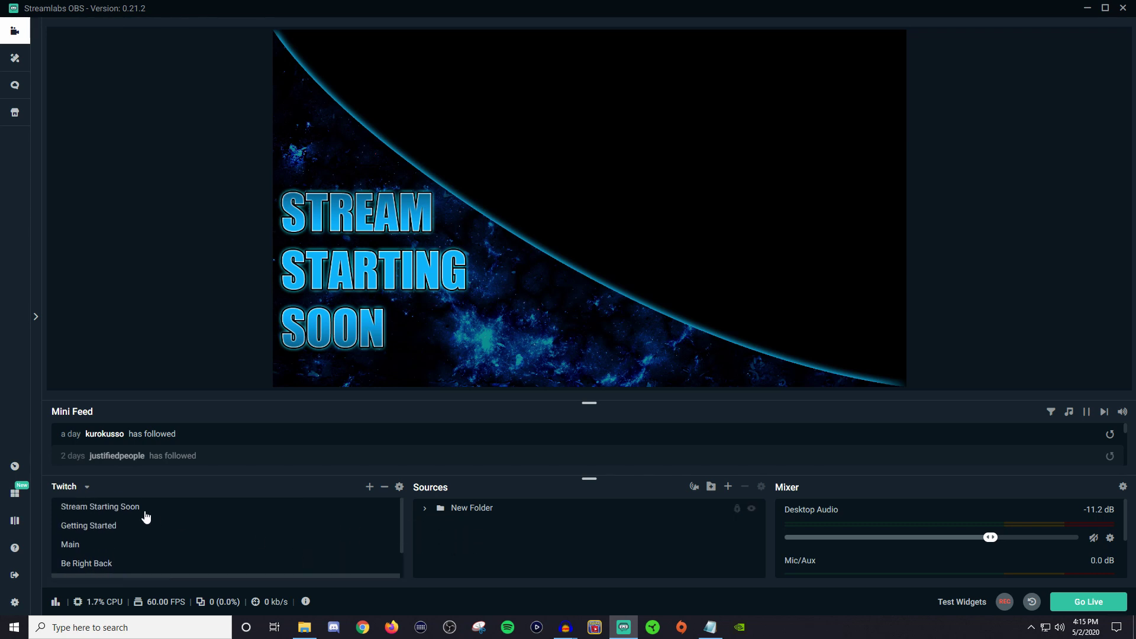
click(138, 506)
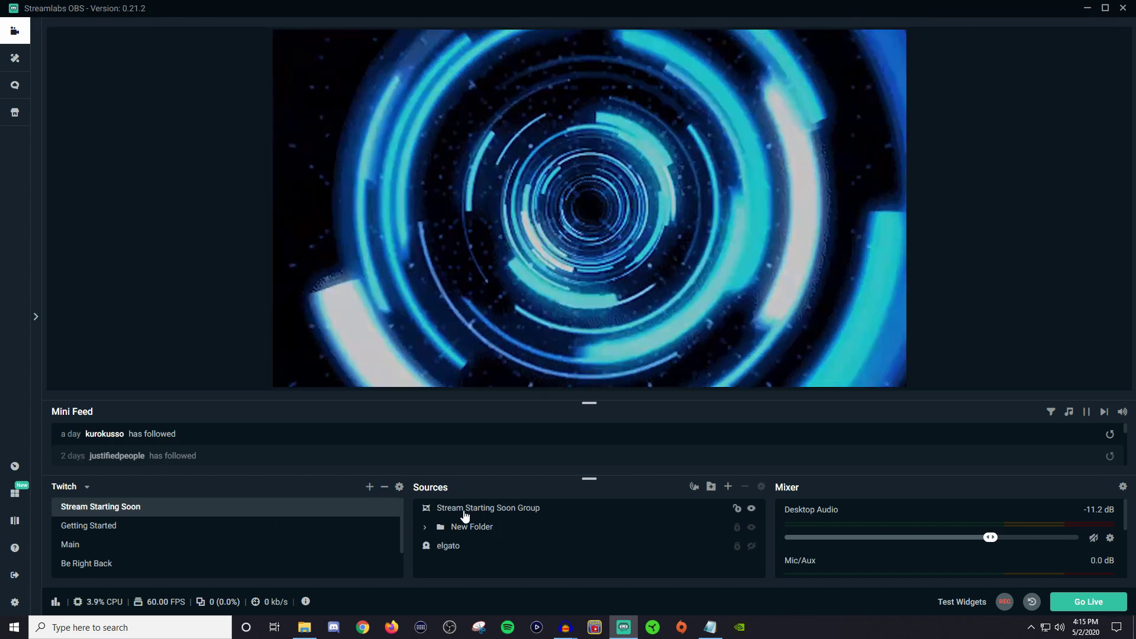
click(465, 509)
- Ungroup the Stream Starting Soon Group scene and New Folder, then select the leftover empty folder
right_click(464, 509)
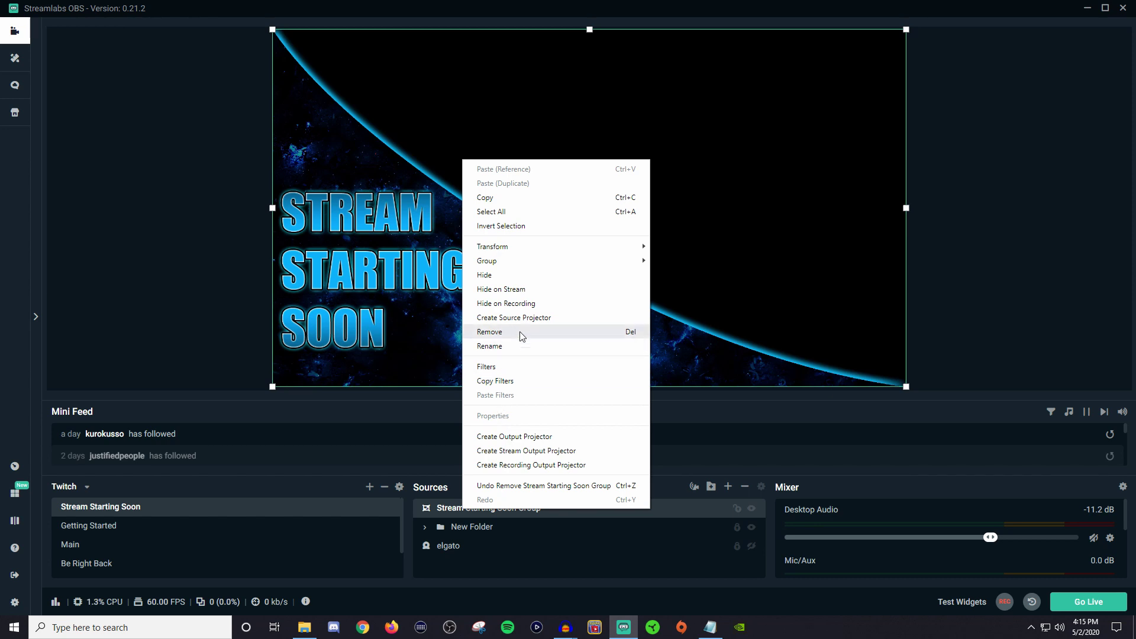
mouse_move(515, 261)
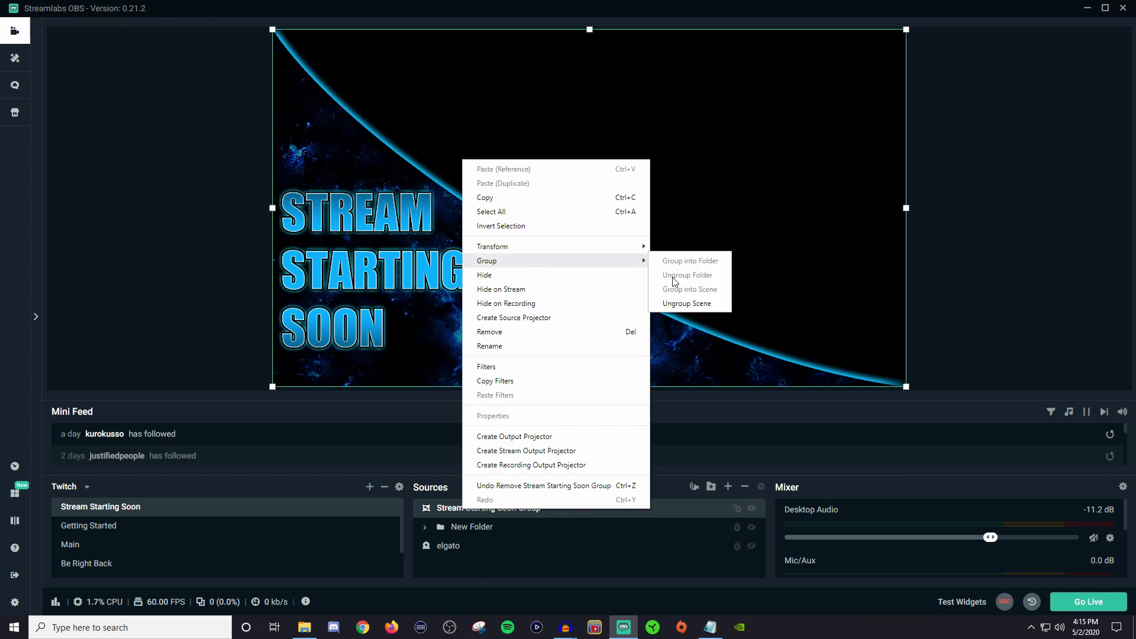
click(686, 304)
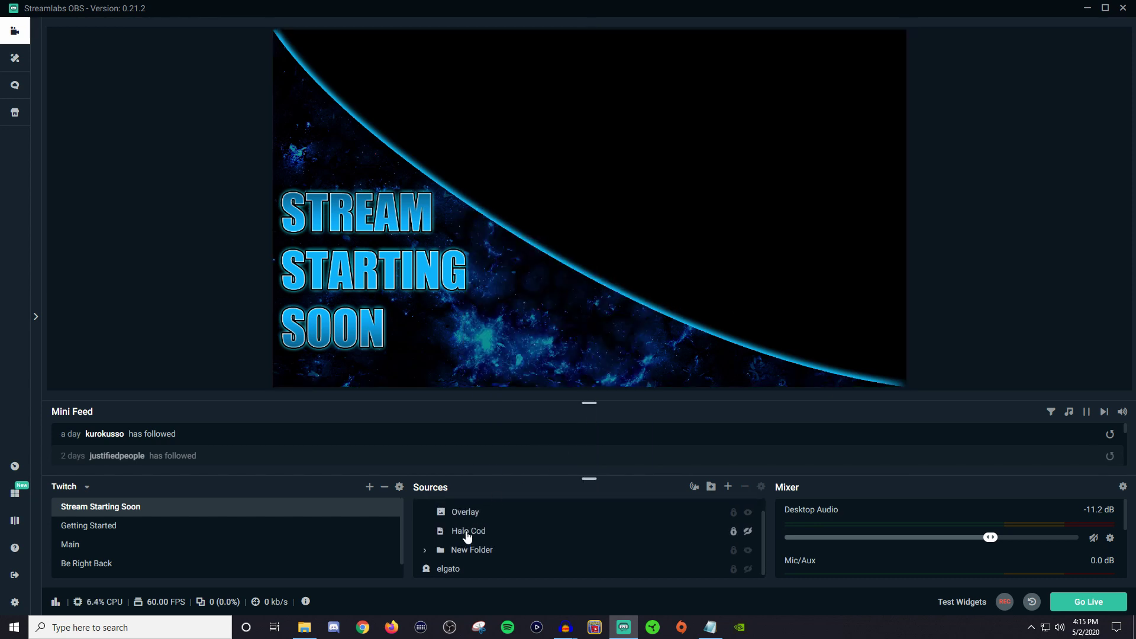
scroll(465, 533, up, 1)
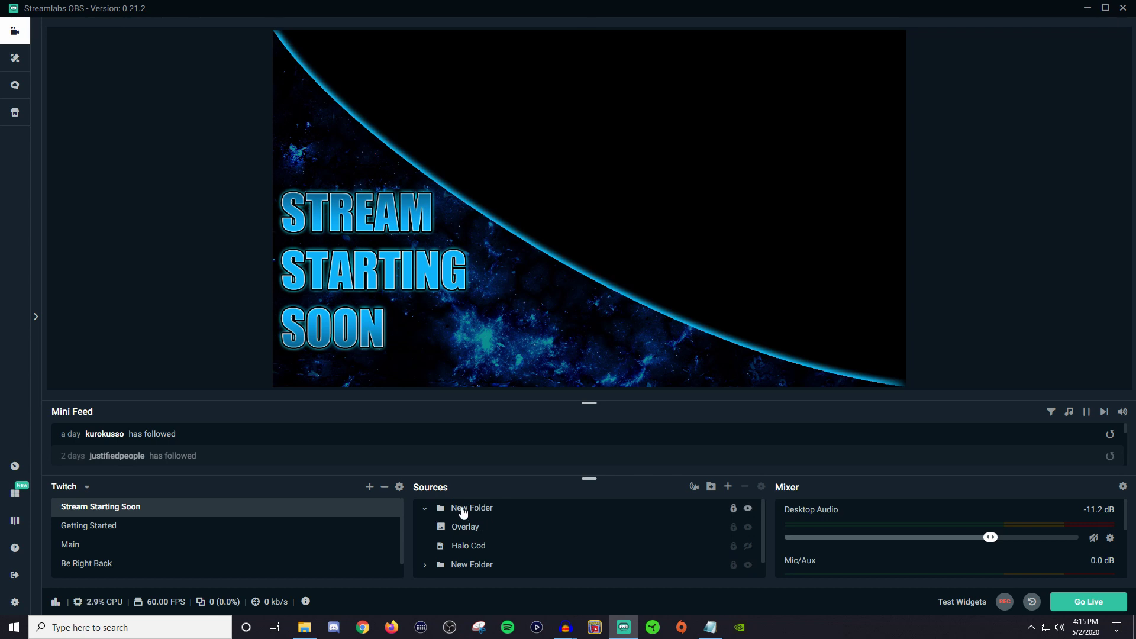
click(460, 512)
right_click(459, 512)
mouse_move(484, 371)
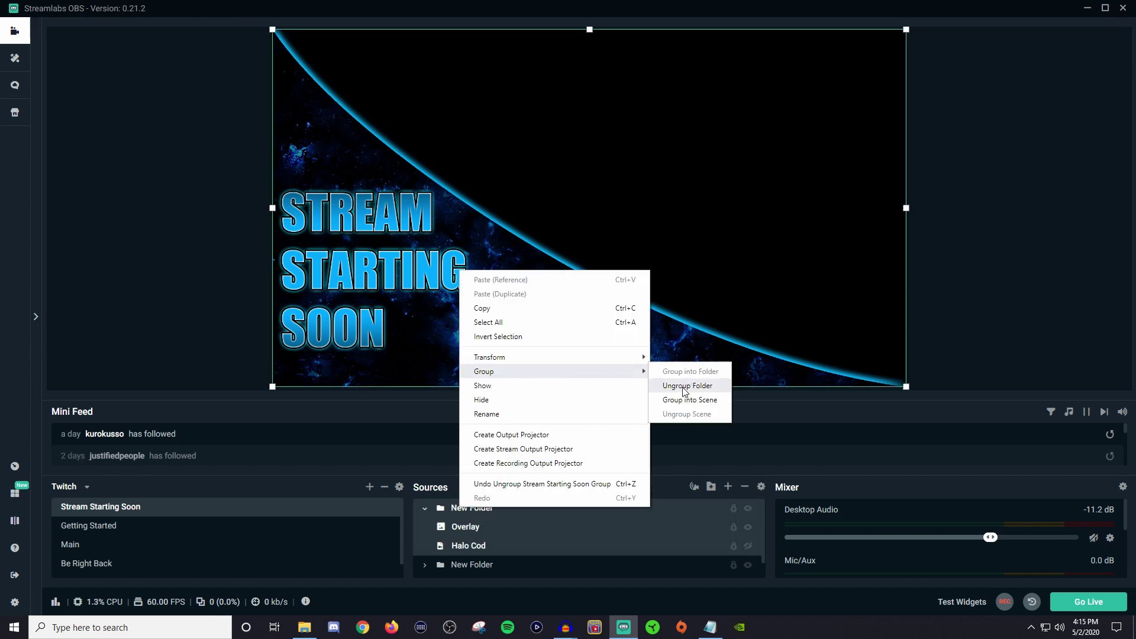
click(687, 385)
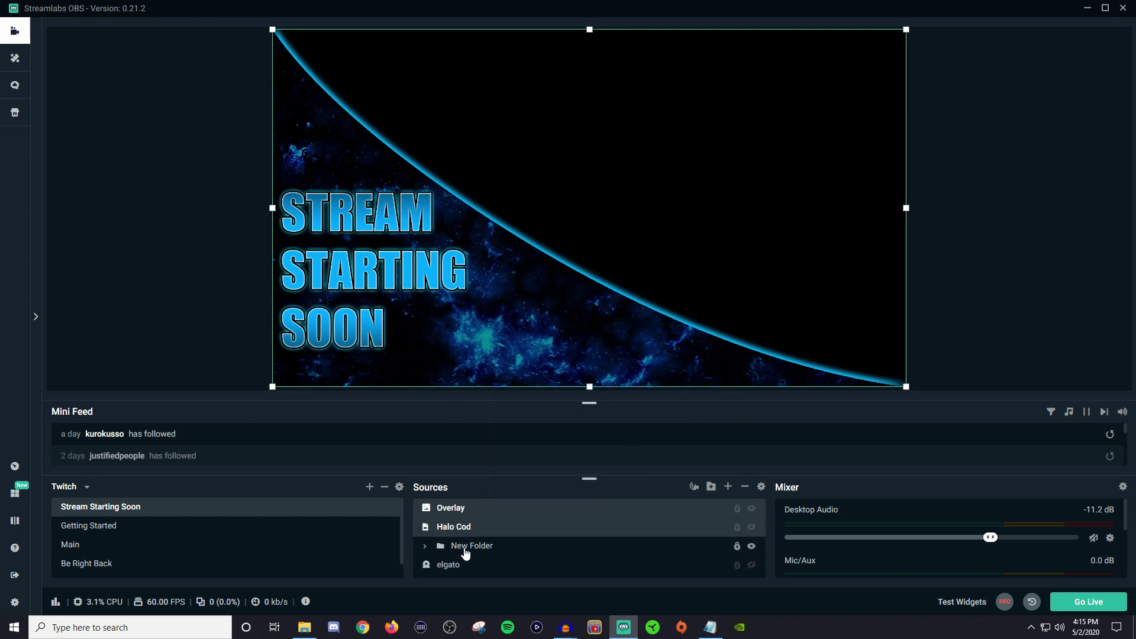
click(473, 545)
key(Delete)
key(Return)
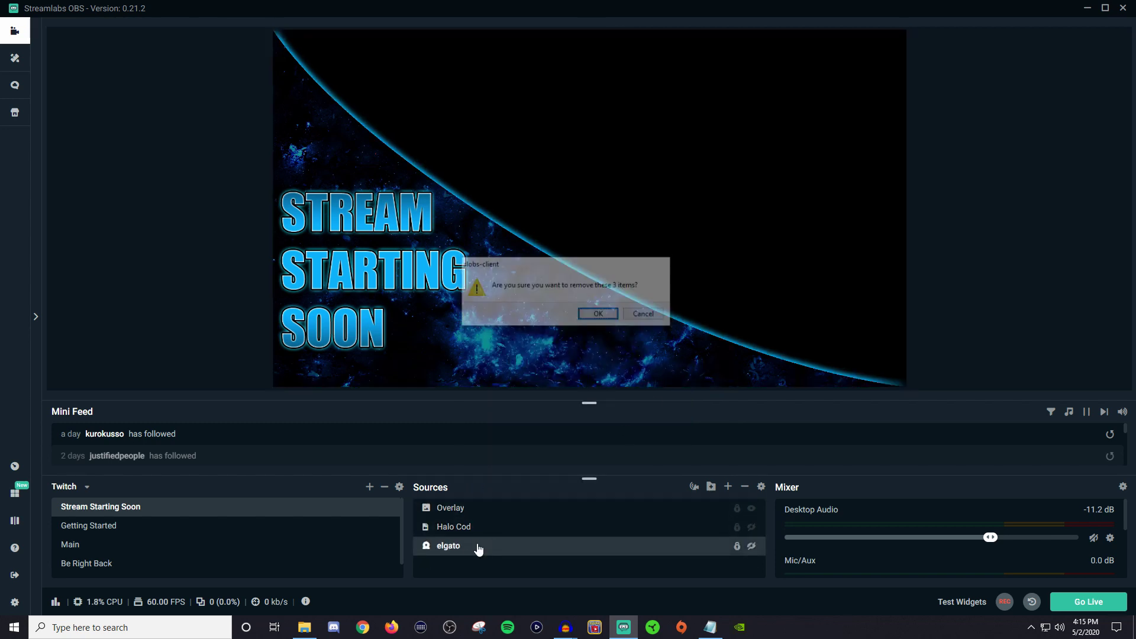